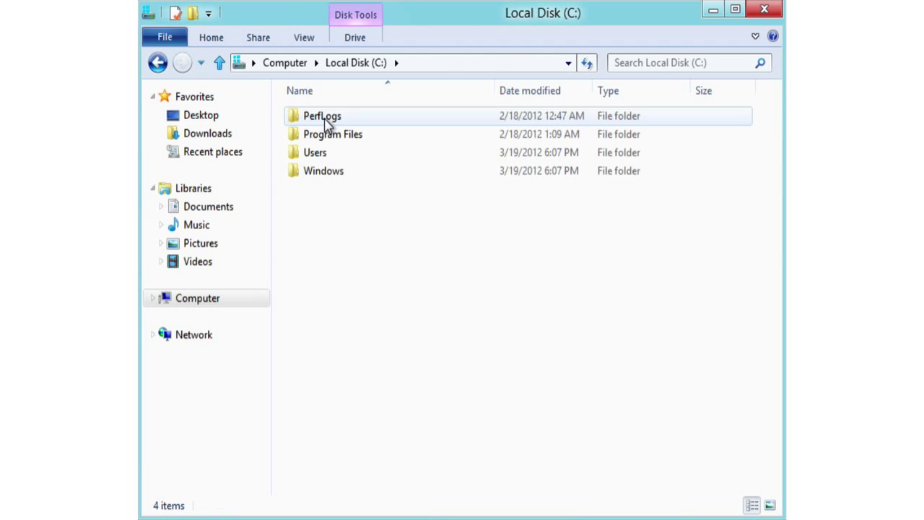
Navigate File Explorer through Windows and System32 into the Sysprep folder on C:
double_click(330, 171)
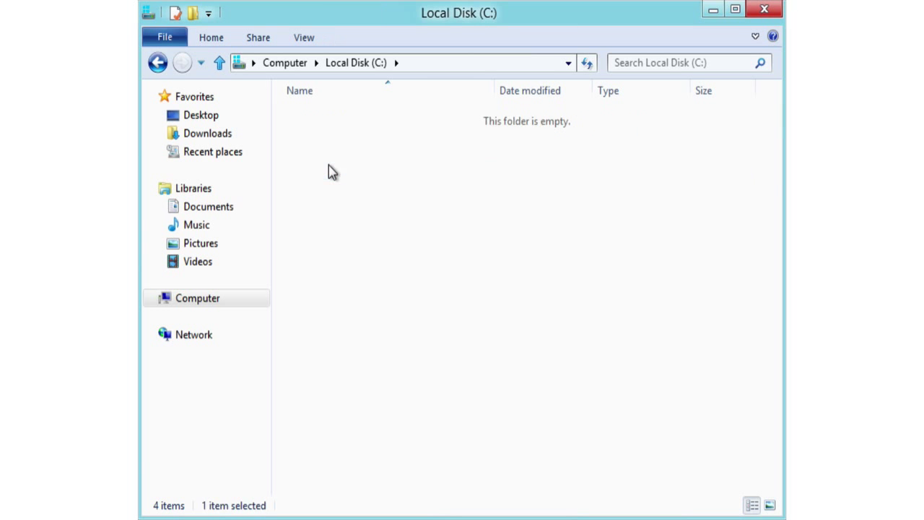
text(sys)
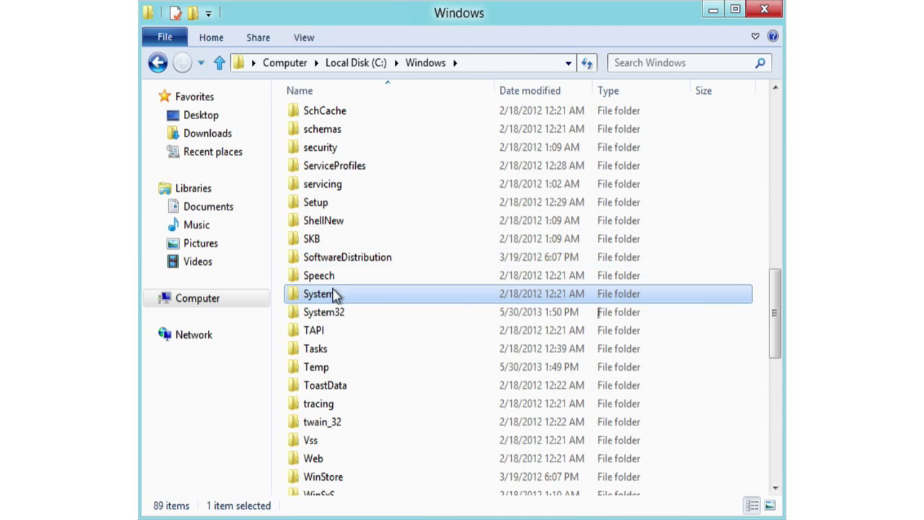
double_click(334, 312)
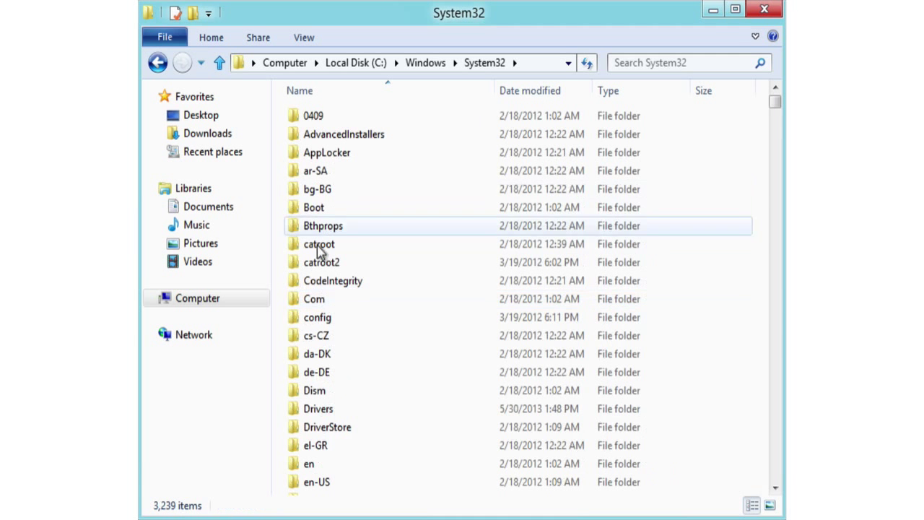
text(sys)
double_click(323, 331)
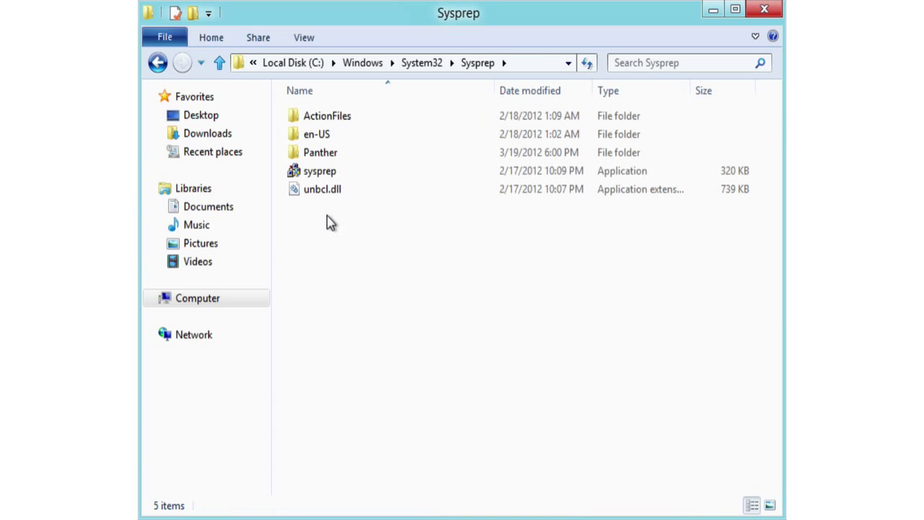
Run Sysprep's Out-of-Box Experience cleanup with Generalize ticked and Shutdown as the shutdown option
double_click(321, 178)
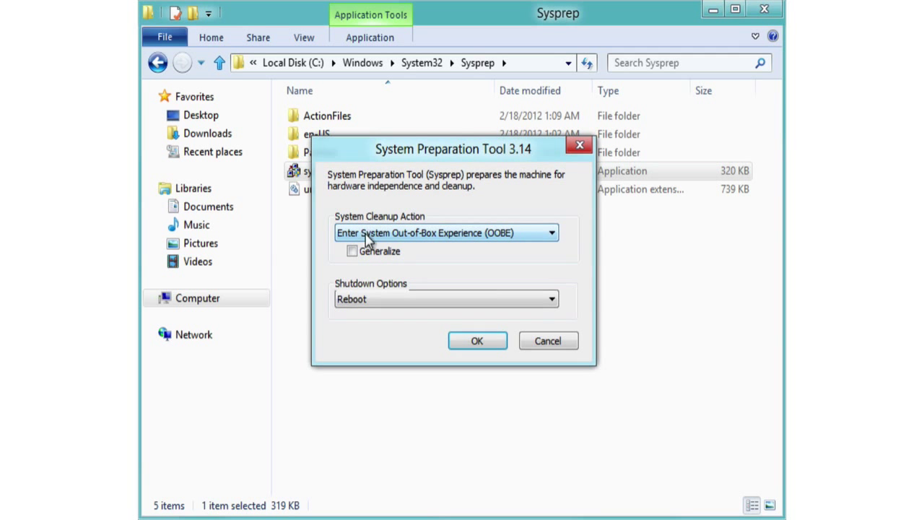
click(351, 251)
click(470, 299)
click(462, 336)
click(477, 342)
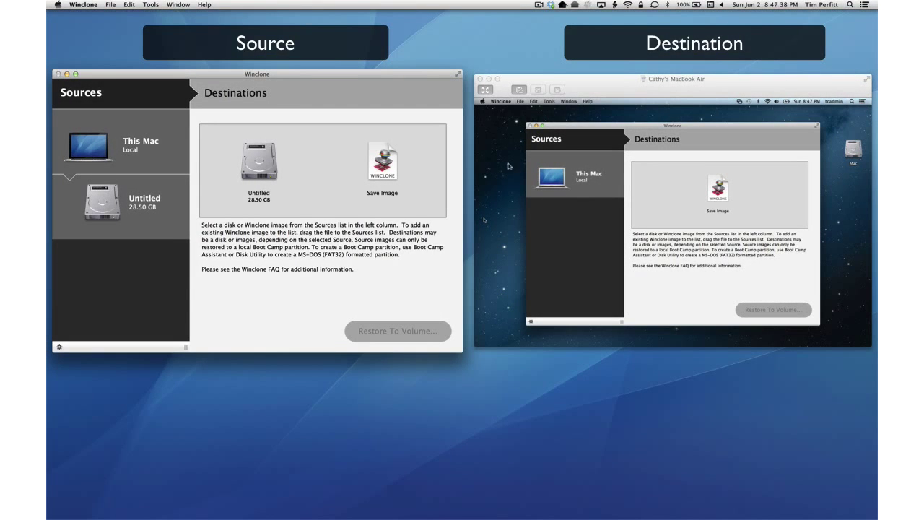
Shrink the Windows (NTFS) filesystem of the Untitled 28.50 GB source and confirm the resize
click(146, 216)
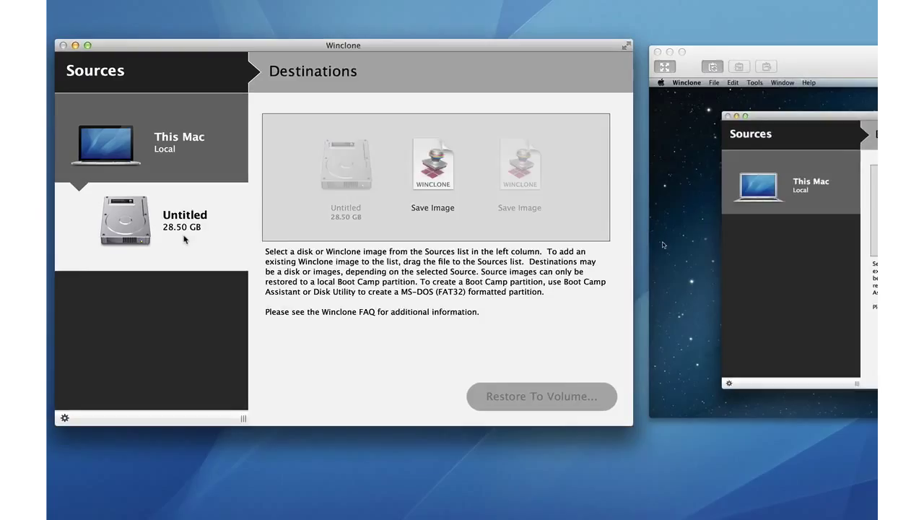
right_click(146, 216)
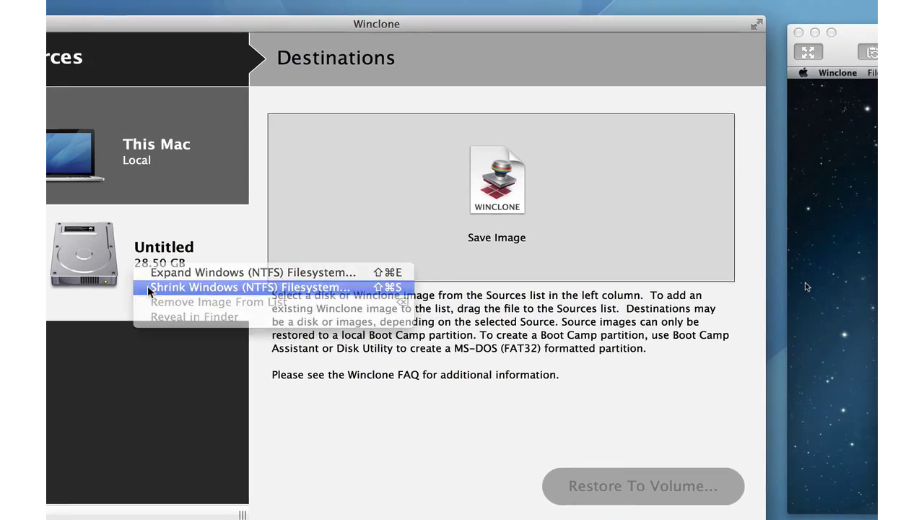
click(148, 288)
click(559, 245)
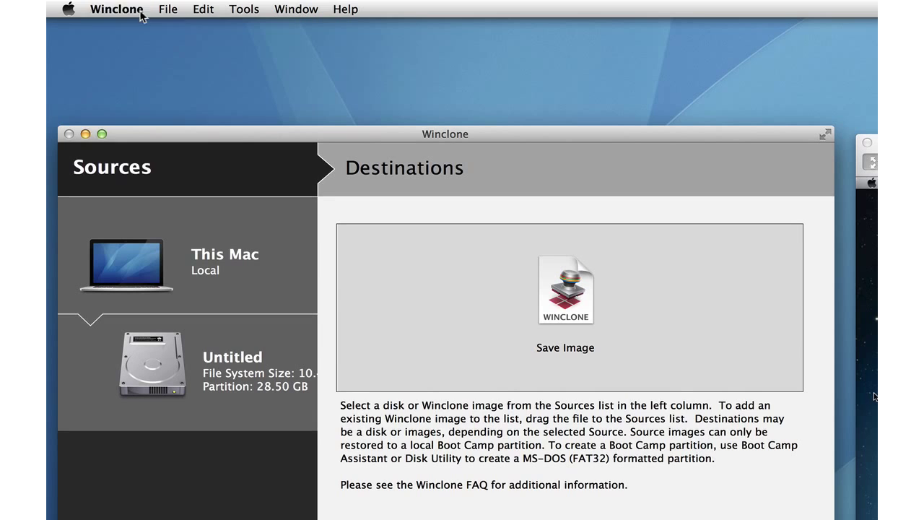
Enable 'Share Winclone Images on network' in Winclone Preferences
click(143, 12)
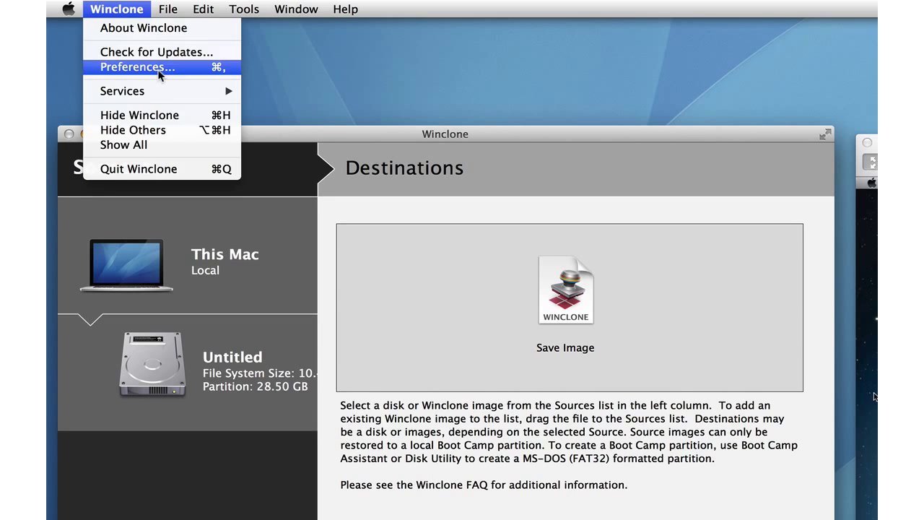
click(165, 70)
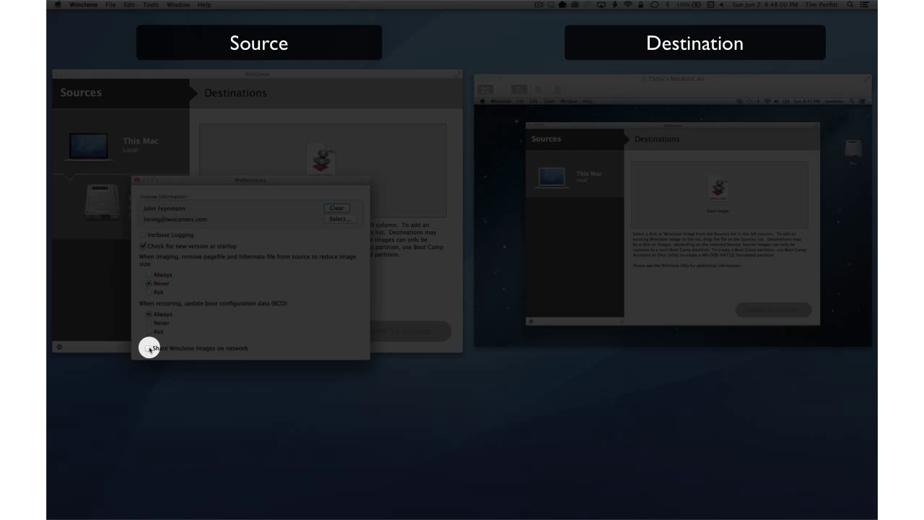
click(149, 348)
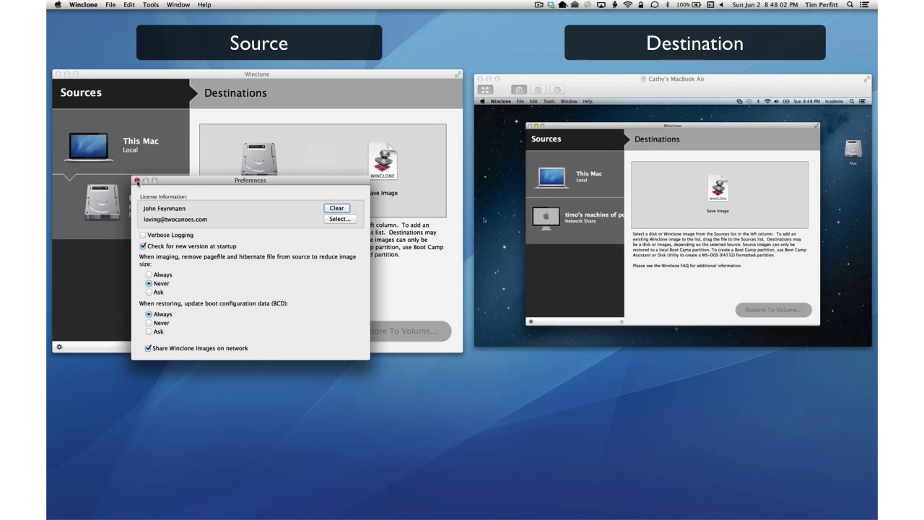
key(super+w)
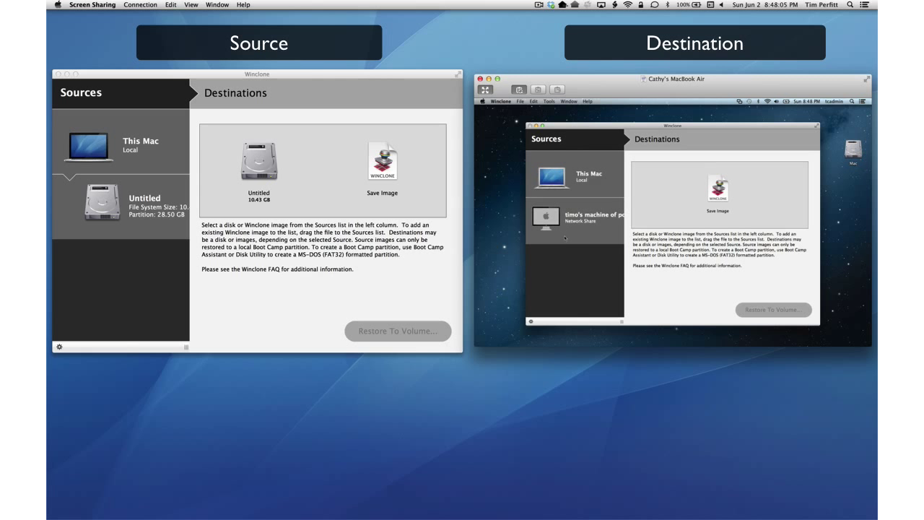
Connect the new Mac to the shared source, allow access, and select the Untitled volume
click(567, 233)
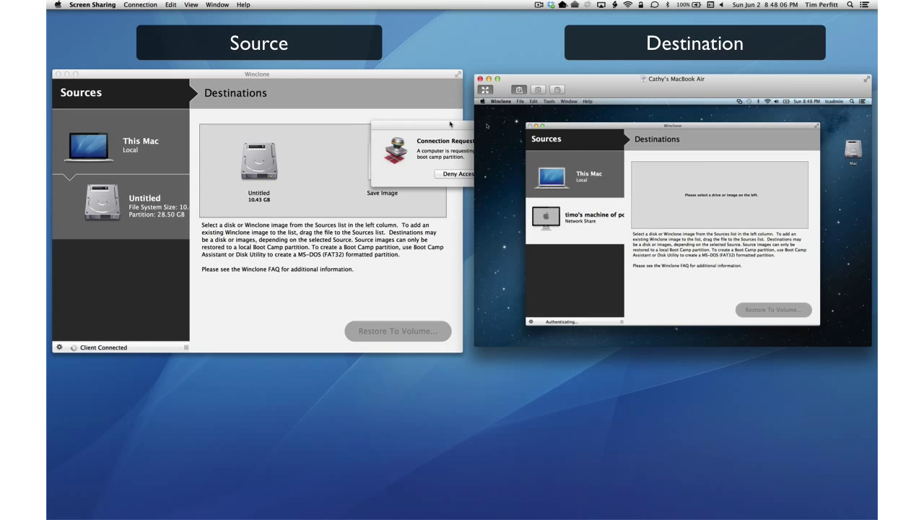
drag(451, 126, 291, 135)
click(359, 184)
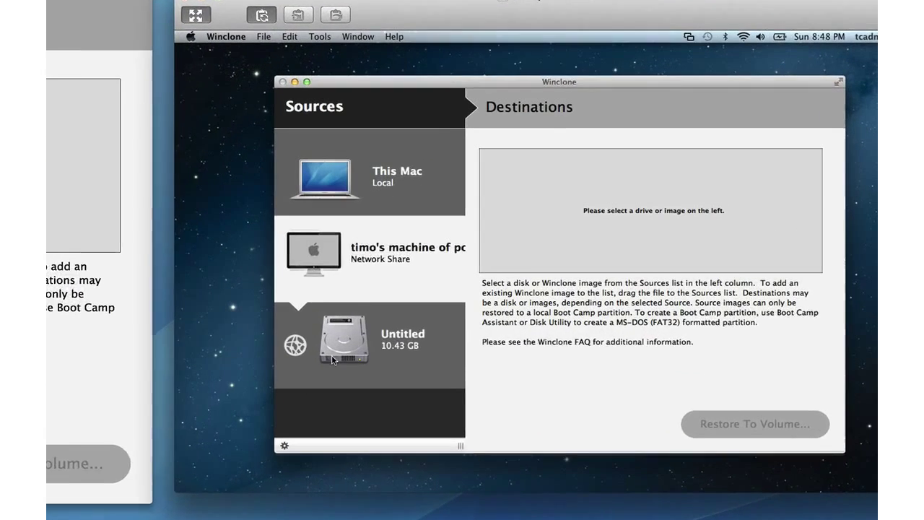
click(543, 268)
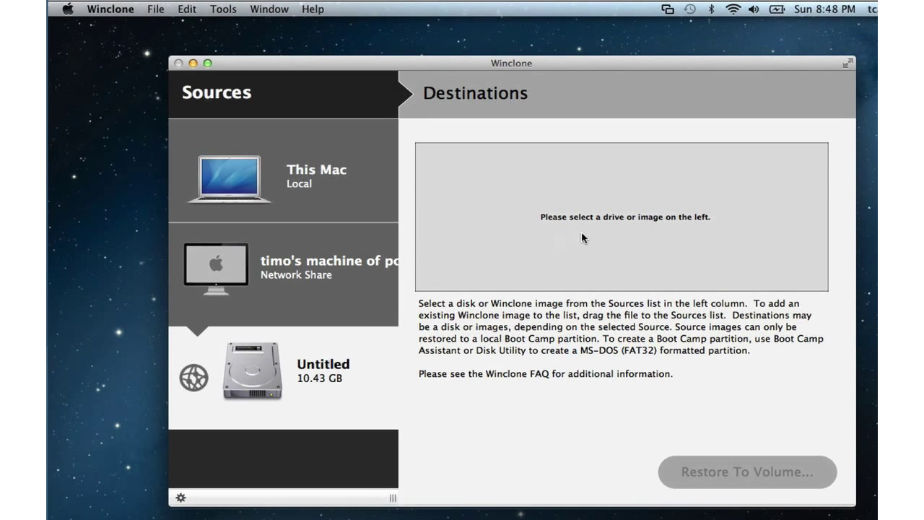
Launch Disk Utility from Utilities and show the 251 GB internal disk's partition layout
click(257, 23)
click(238, 9)
click(323, 205)
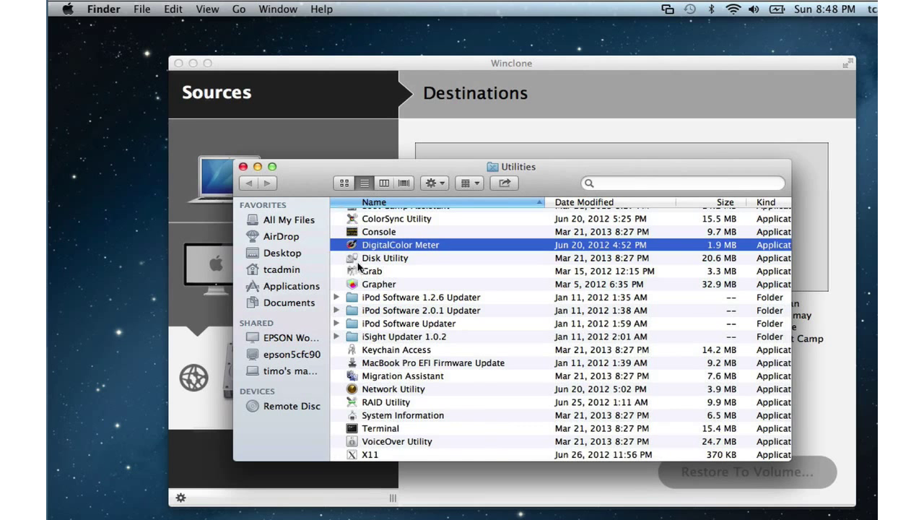
double_click(376, 260)
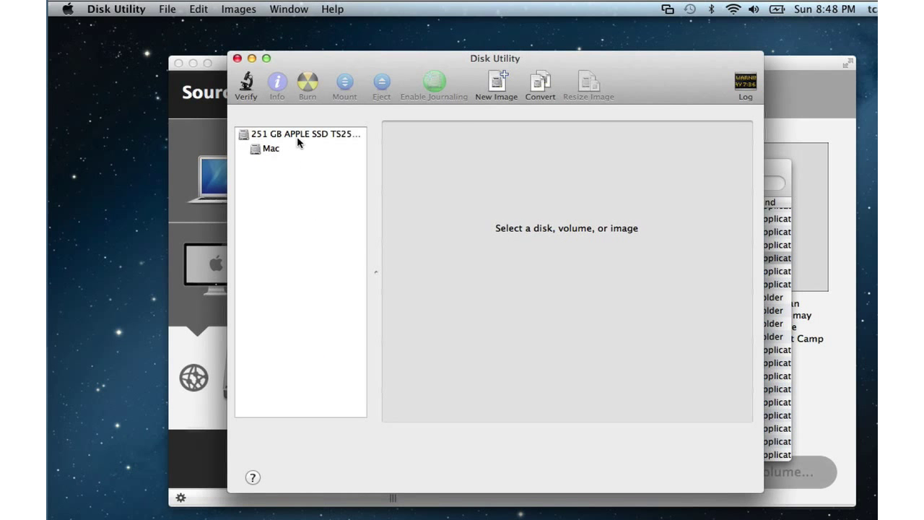
click(297, 137)
click(570, 130)
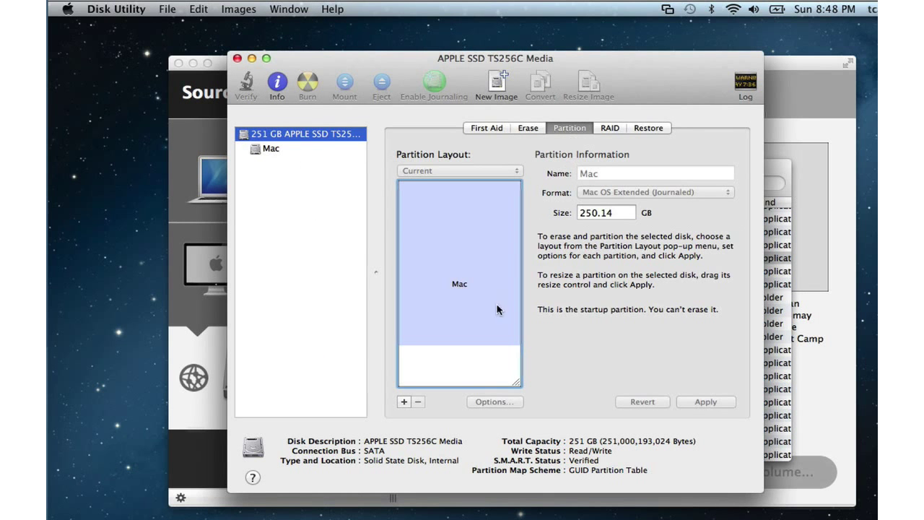
Add a 25 GB ExFAT partition named WIN and apply the partitioning
click(403, 402)
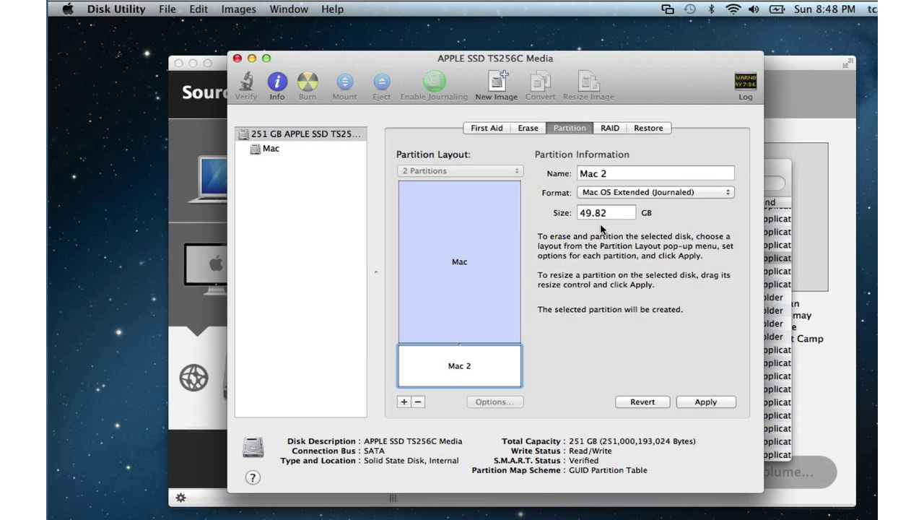
drag(614, 215, 564, 214)
text(25)
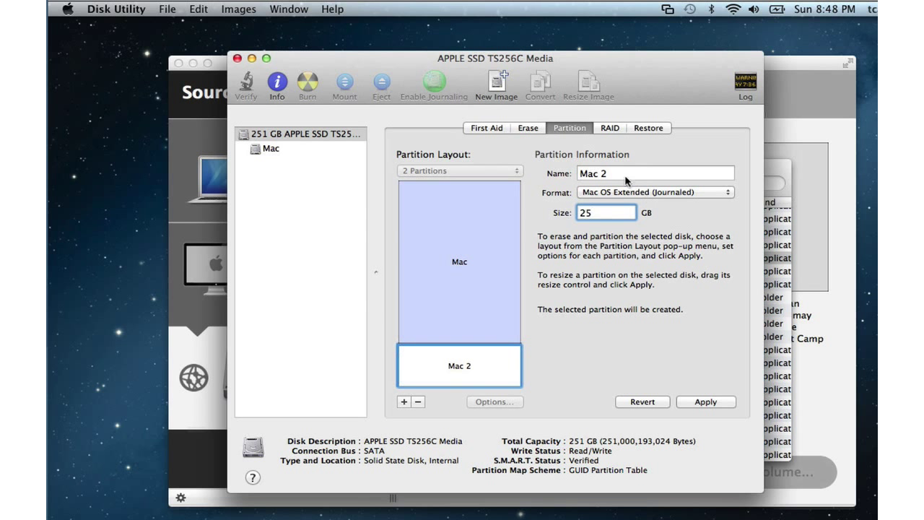
key(Tab)
text(WIN)
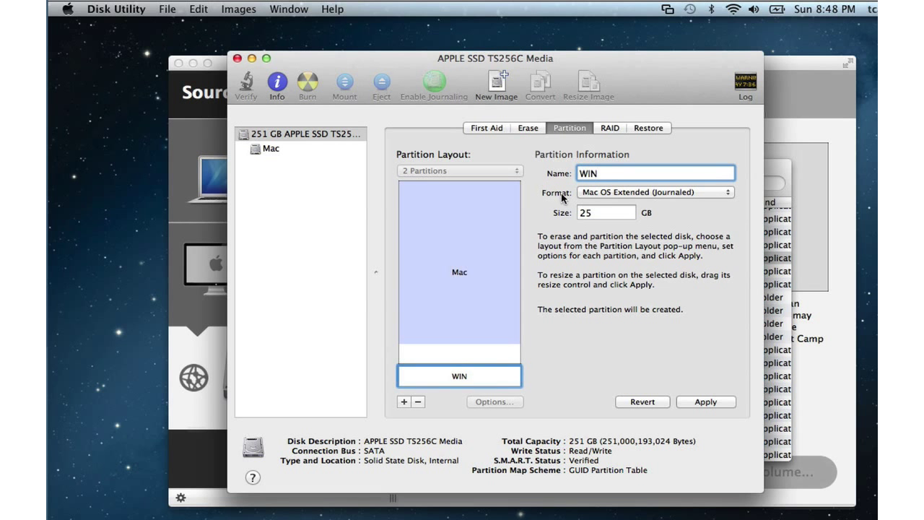
click(611, 195)
click(638, 225)
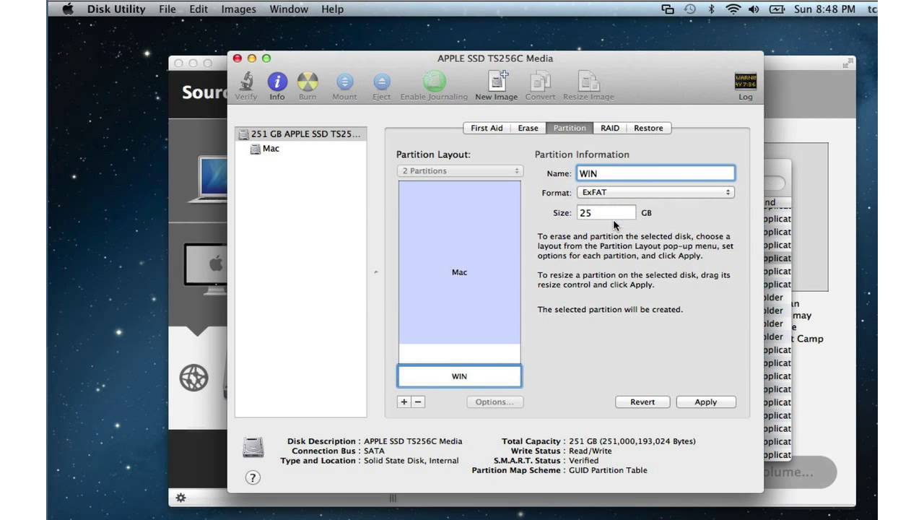
click(712, 402)
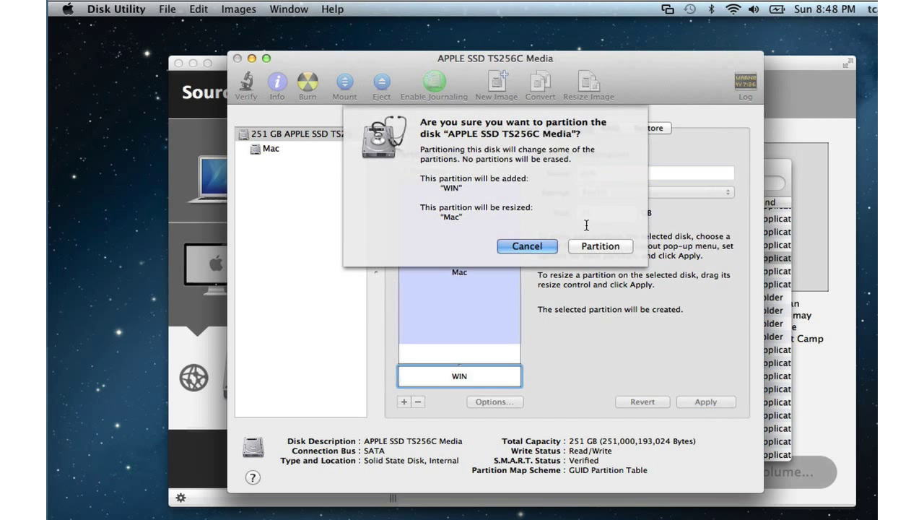
click(598, 247)
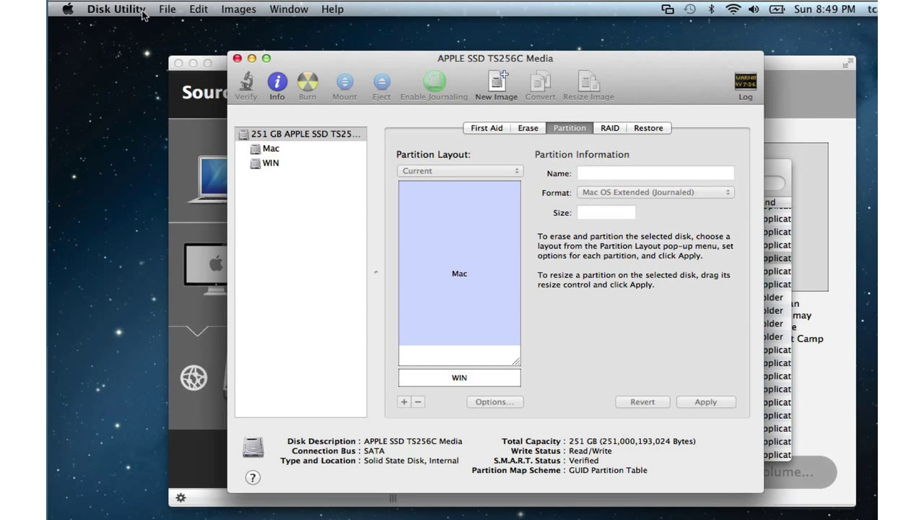
Quit Disk Utility, then select the Untitled network image as source and WIN as destination
click(142, 13)
click(154, 136)
click(270, 394)
click(599, 220)
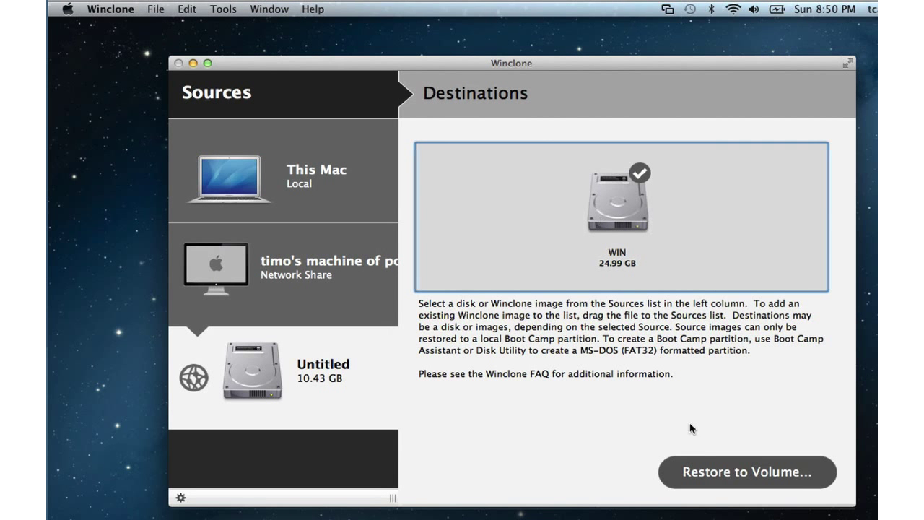
Restore the image to the WIN volume, authorizing with the administrator password
click(717, 478)
click(549, 226)
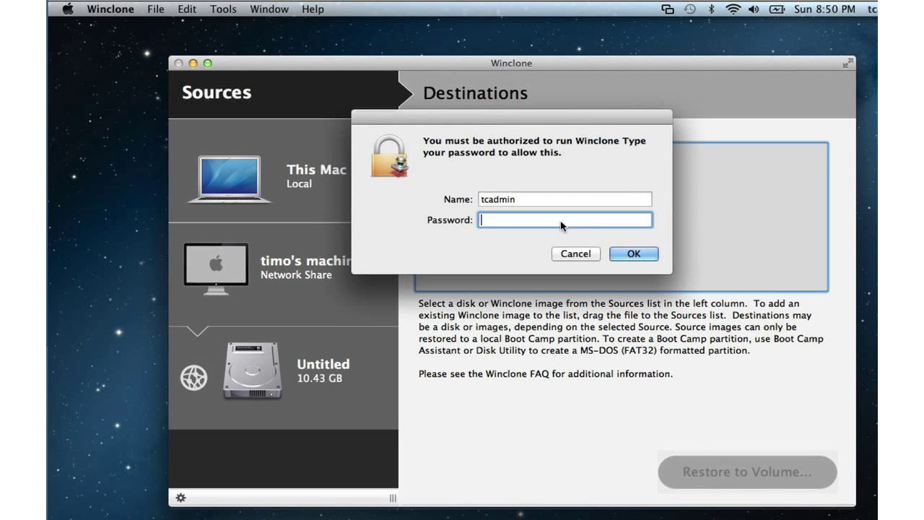
text(********)
key(Return)
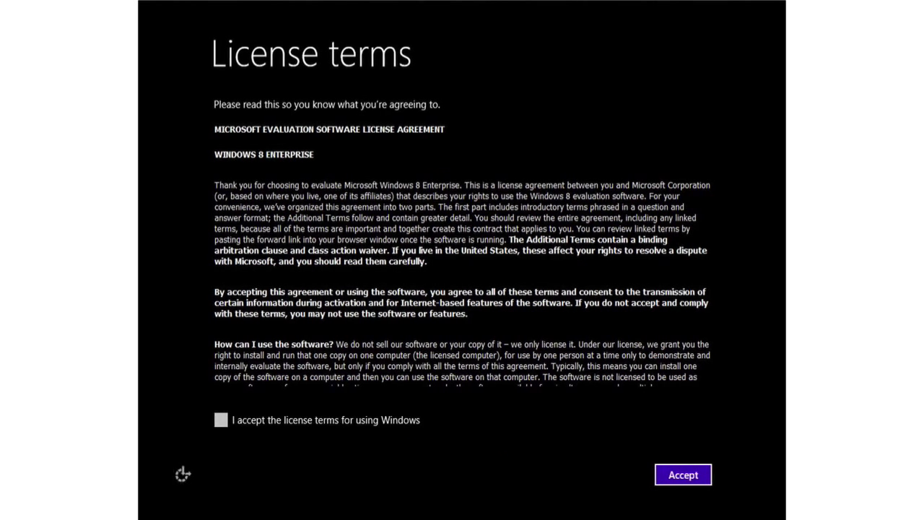
Accept the license terms, name the PC MyPC, and use express settings
click(219, 421)
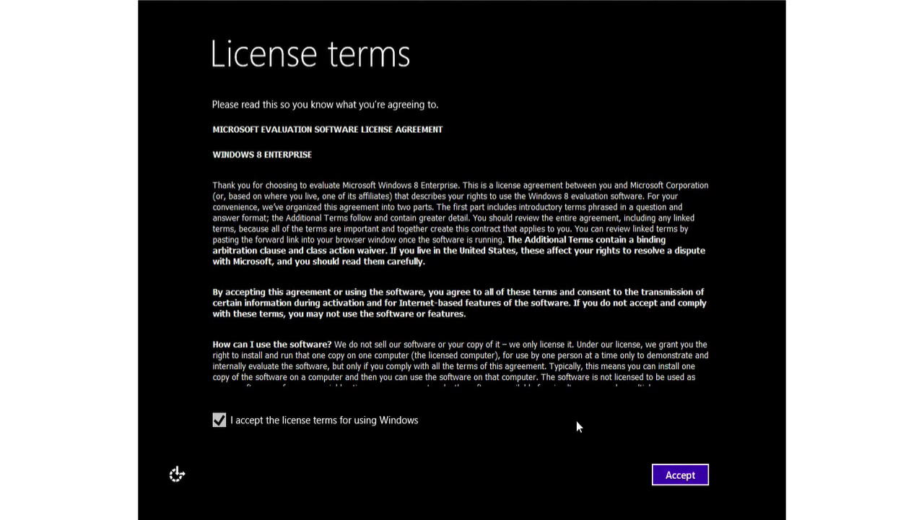
click(695, 473)
click(246, 213)
text(M)
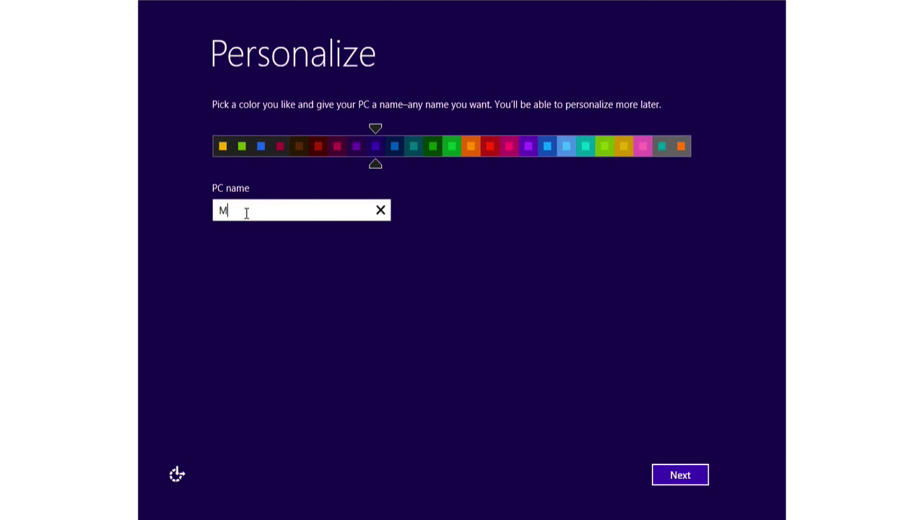
text(yPC)
key(Return)
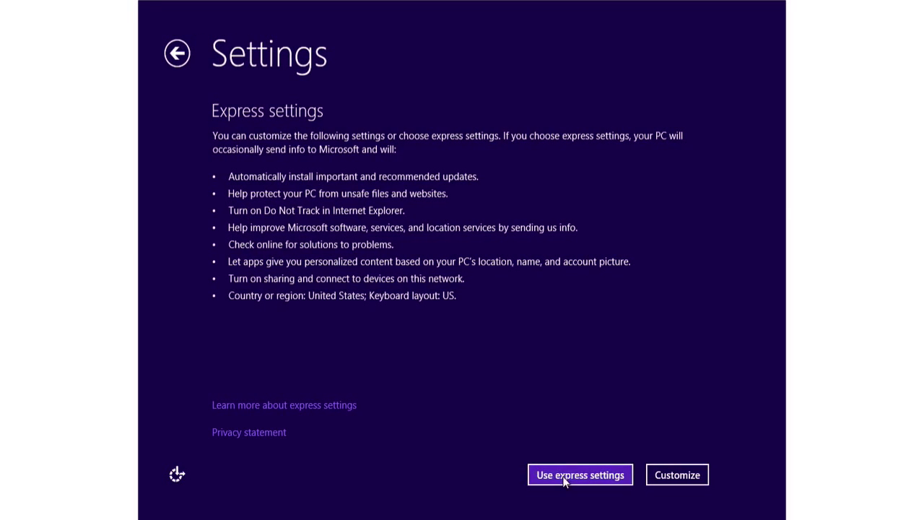
click(563, 478)
Create a local account TestUser with a password, its confirmation and a hint
click(252, 433)
click(655, 476)
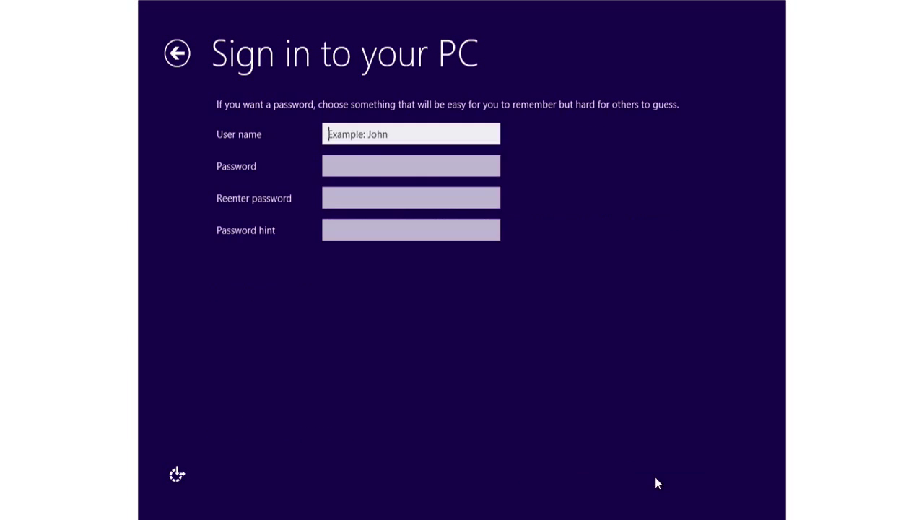
text(TestUser)
key(Tab)
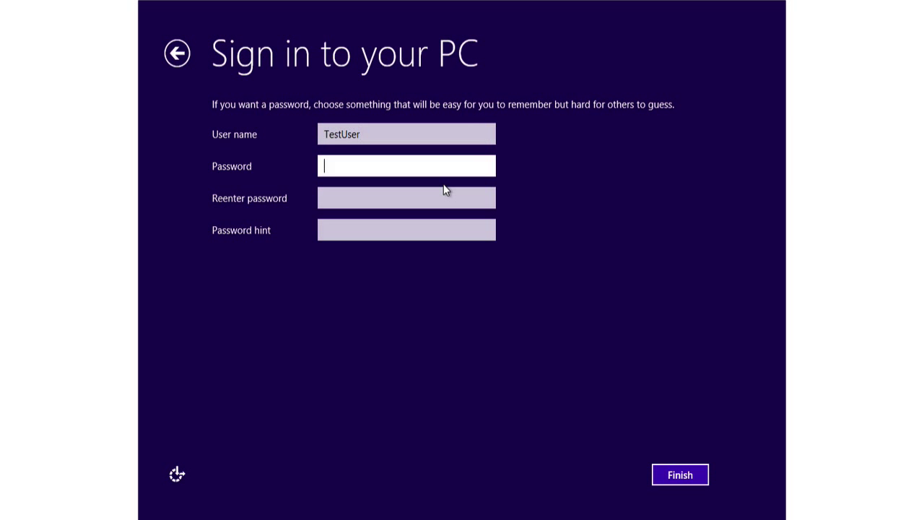
text(test123)
key(Tab)
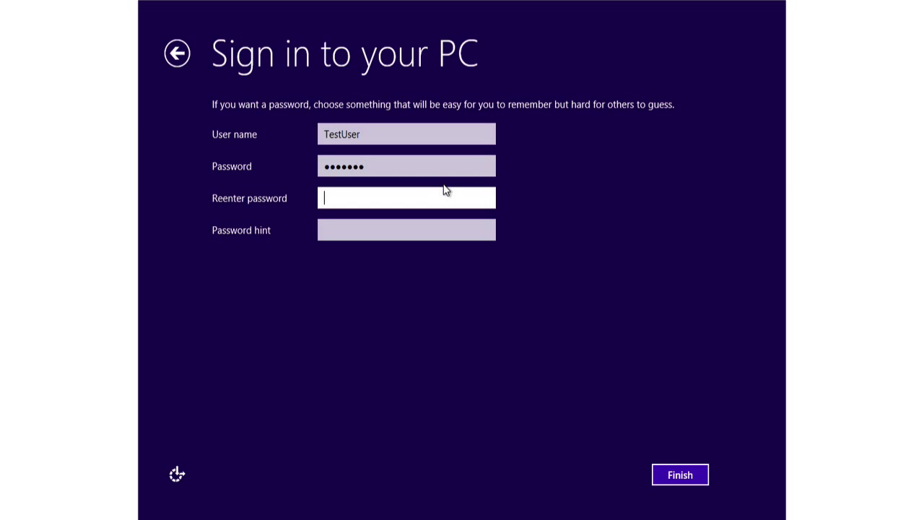
text(test123)
key(Tab)
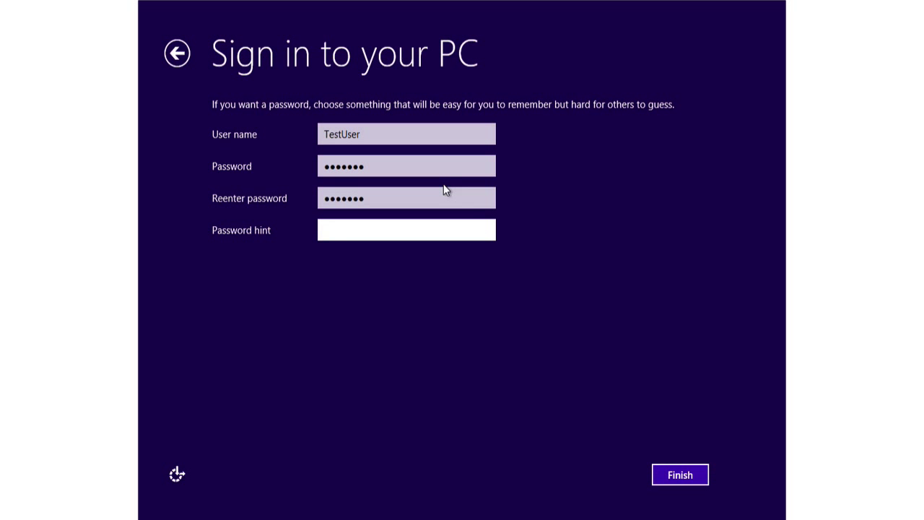
text(none)
key(Return)
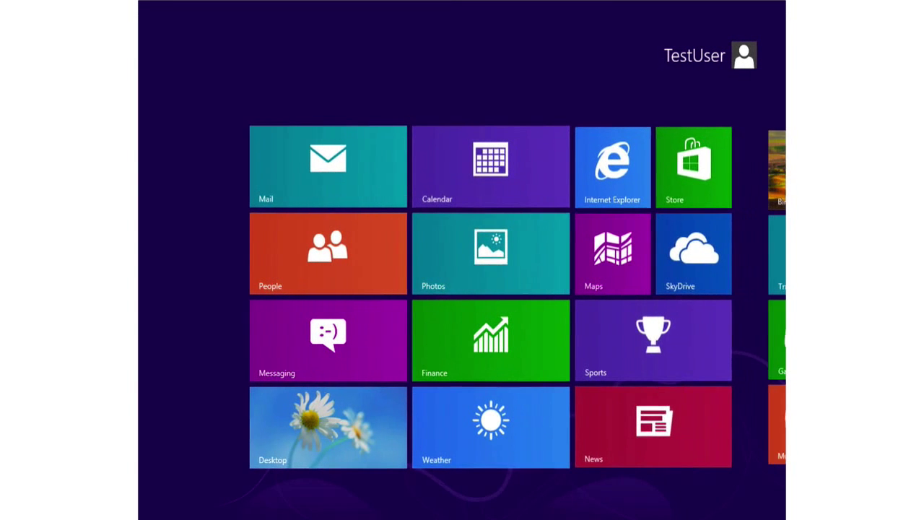
Sign TestUser out via Ctrl+Alt+Del and sign in as the t user from the lock screen
key(ctrl+alt+Delete)
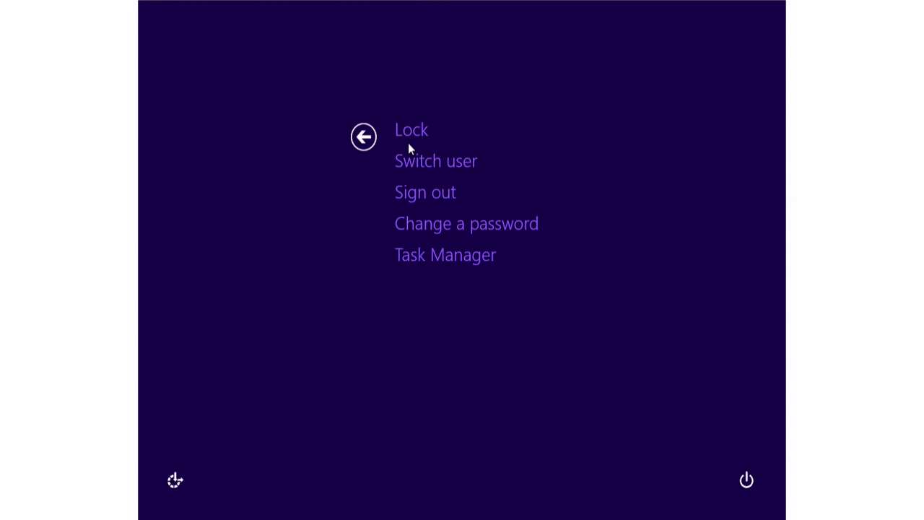
click(427, 195)
click(502, 427)
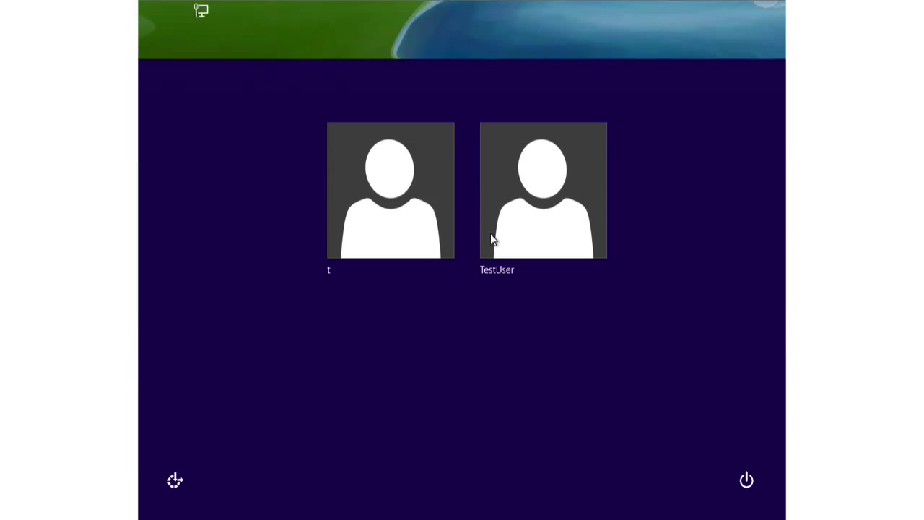
click(402, 202)
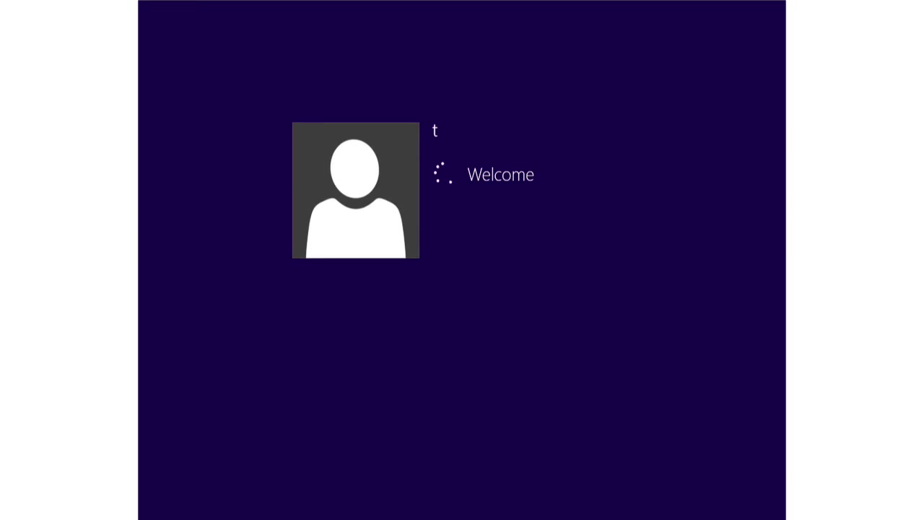